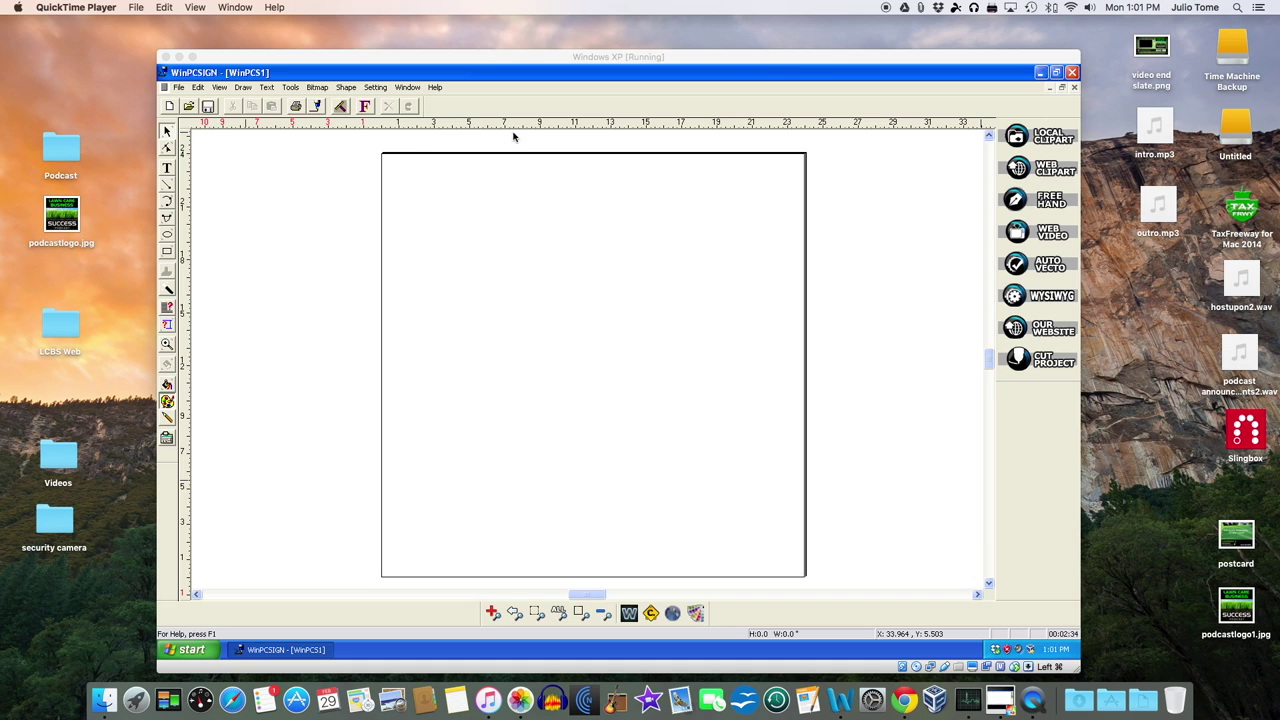
click(1040, 74)
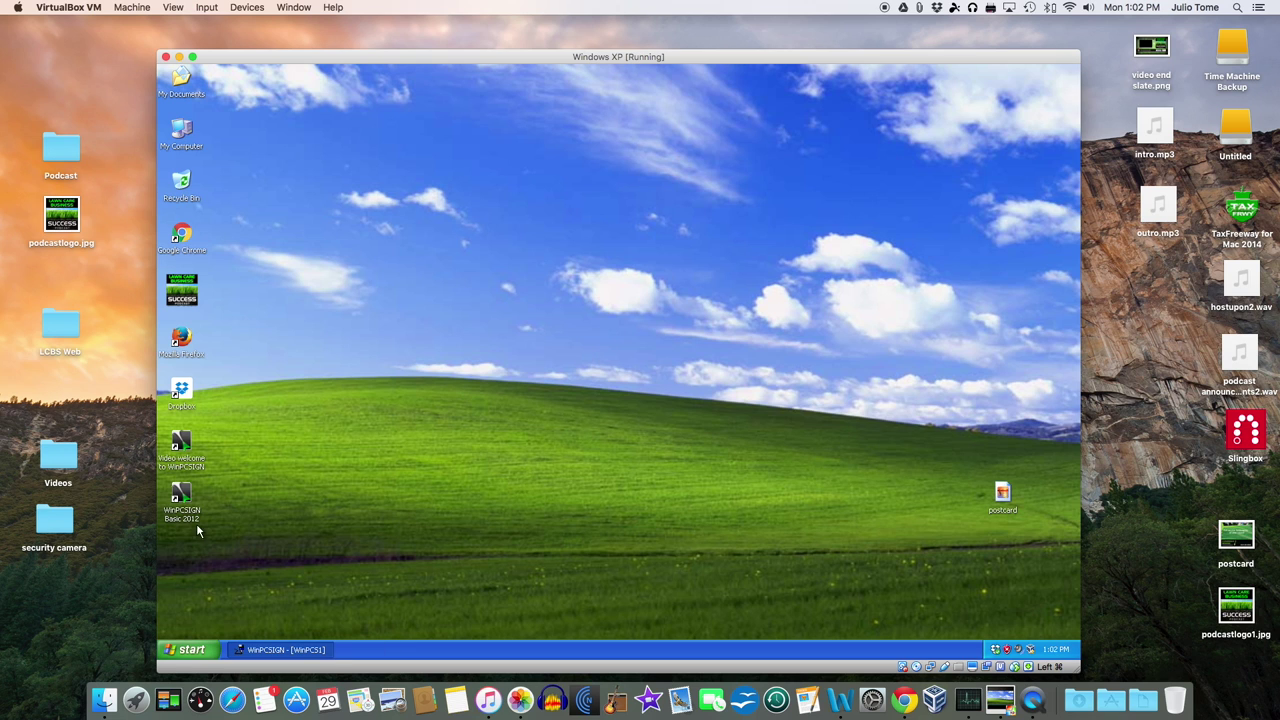
click(283, 650)
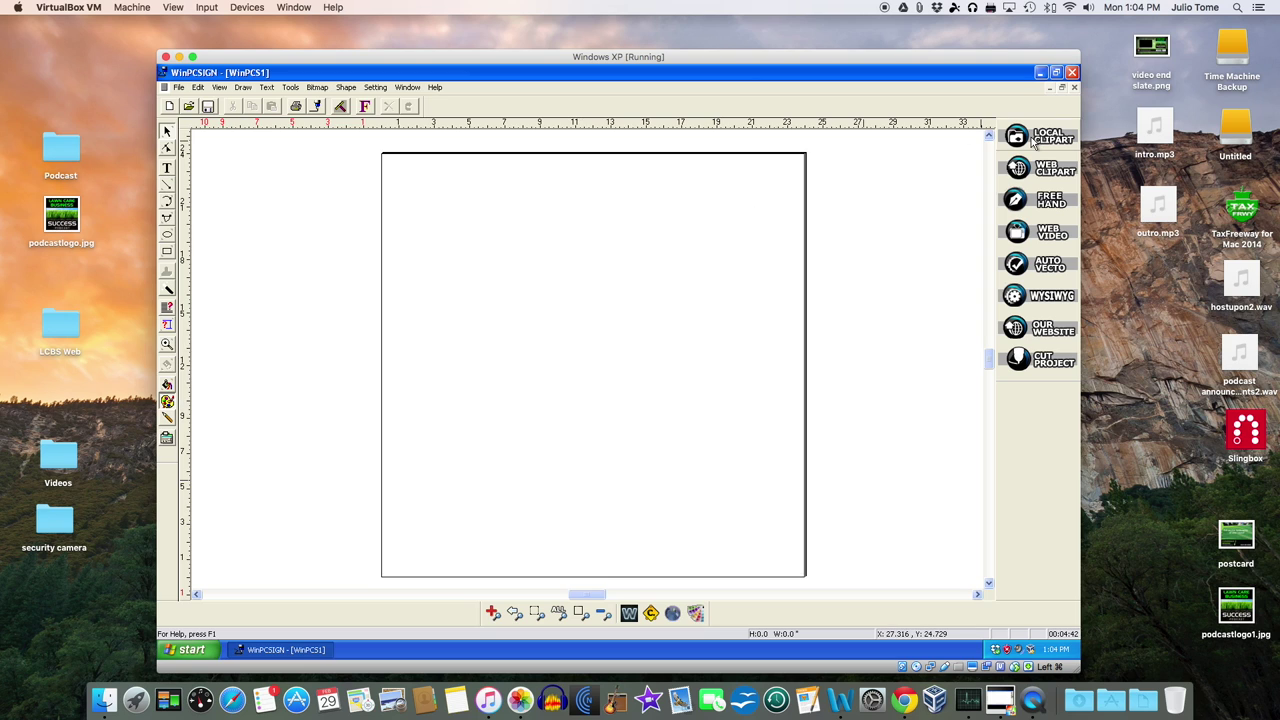
Step: Close the blank document and open the "trailer sign1 green logos" file
click(1074, 89)
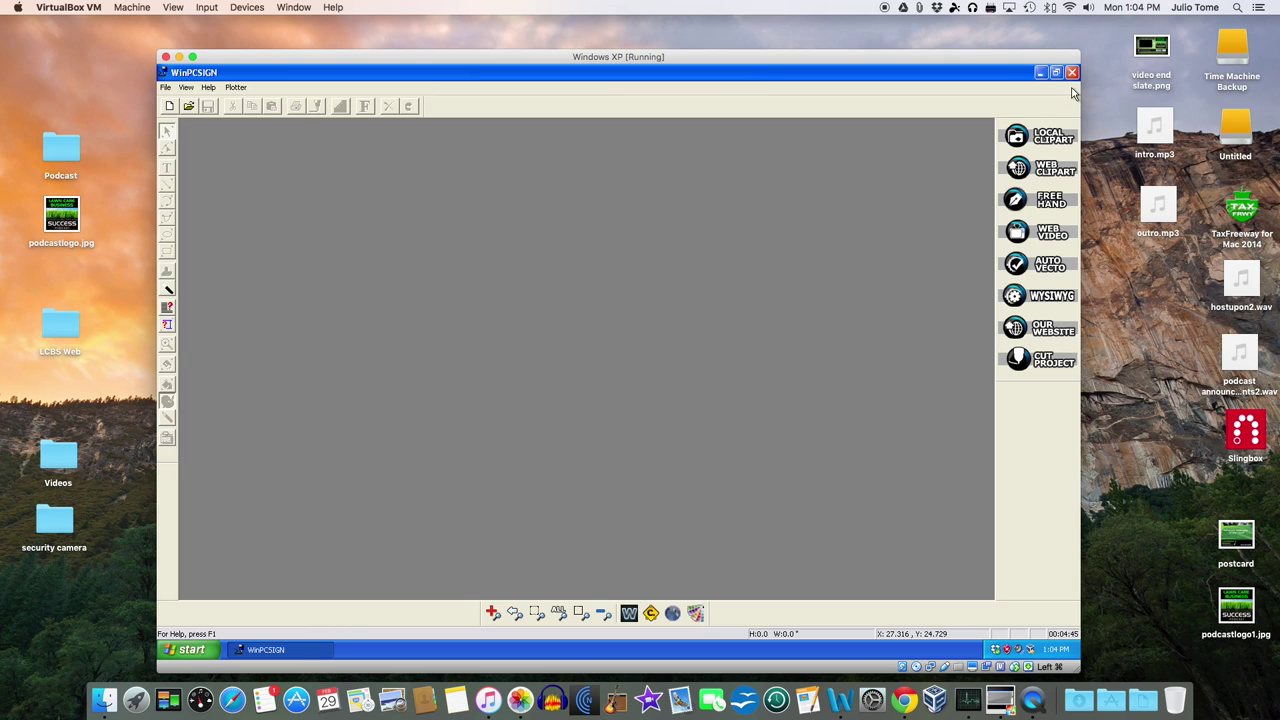
click(189, 106)
click(690, 388)
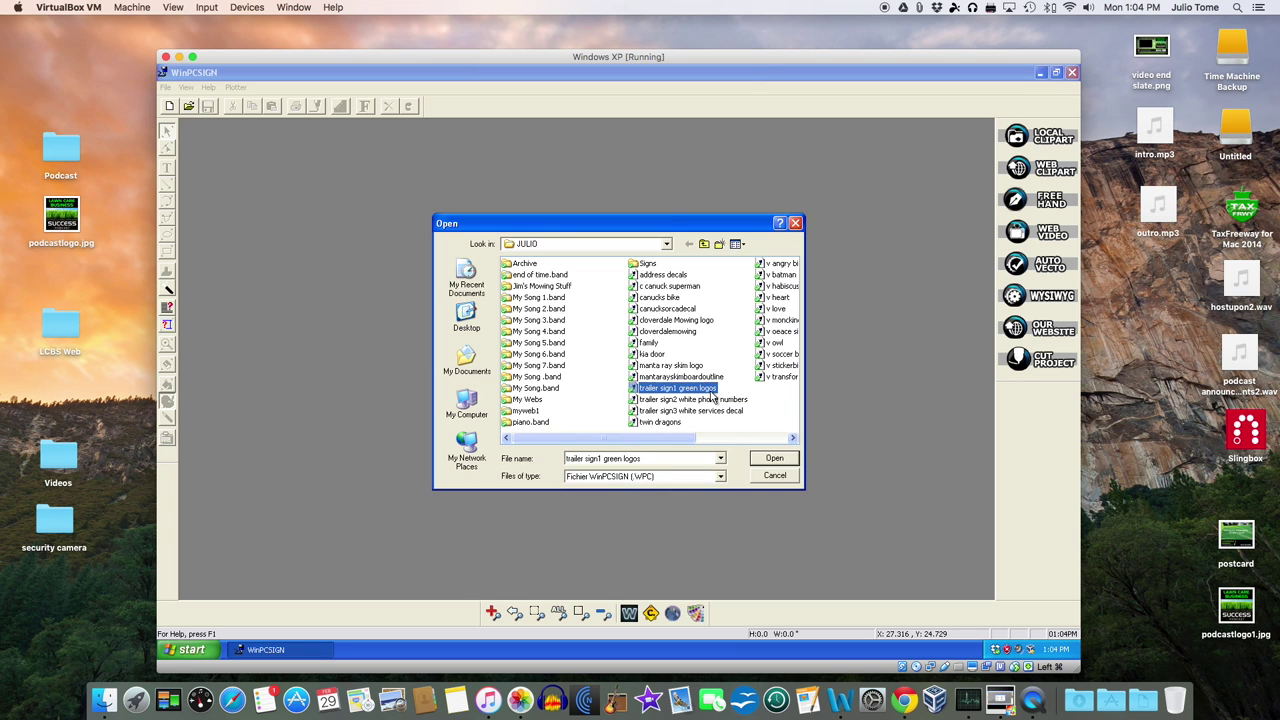
click(773, 458)
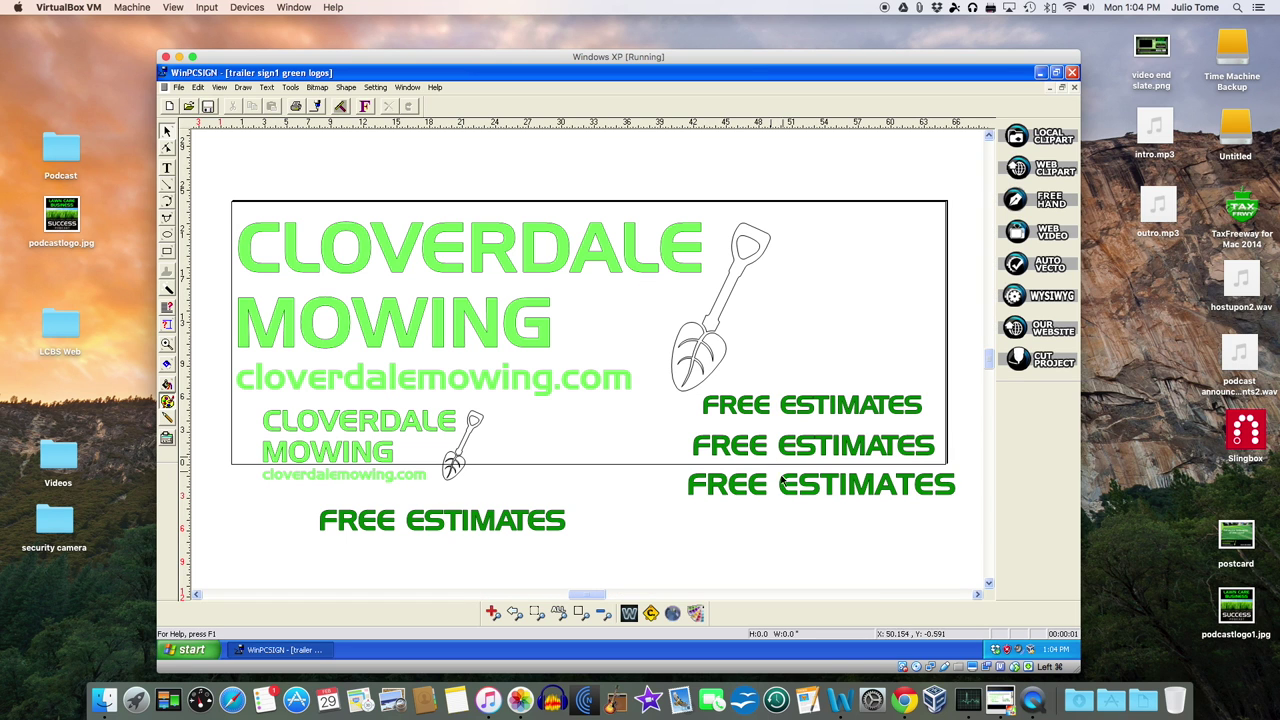
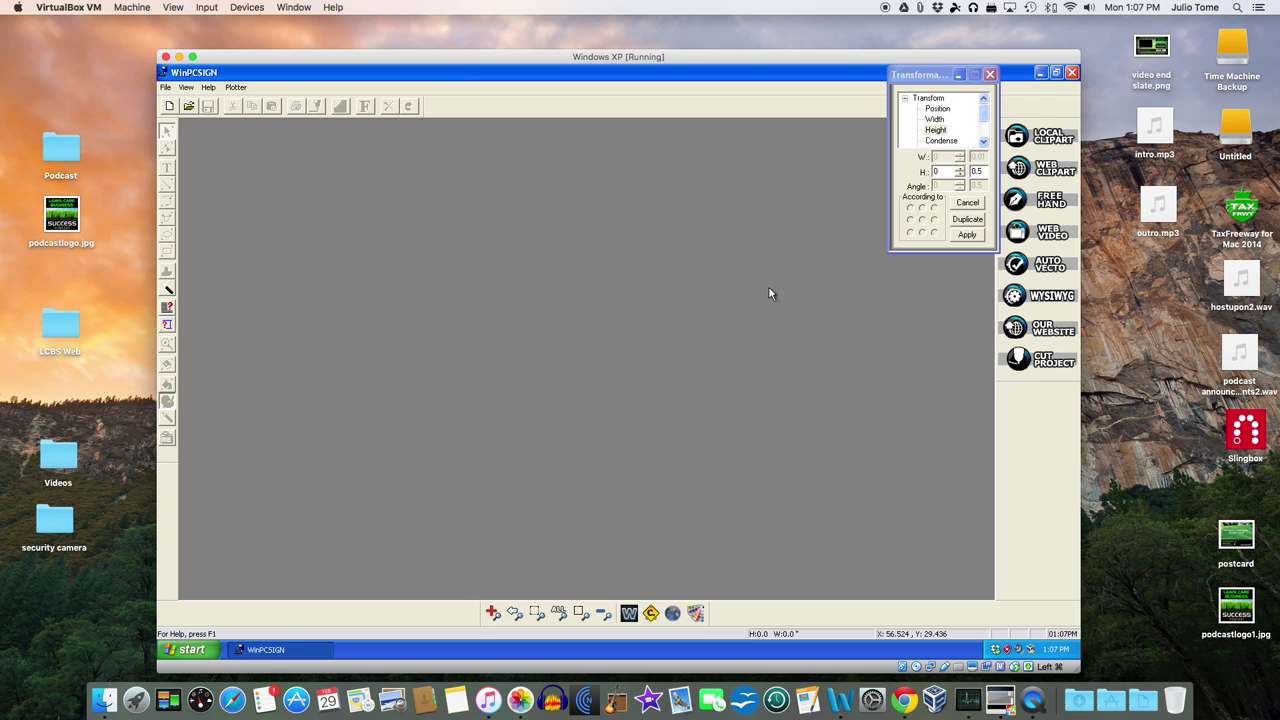
Step: Reopen "trailer sign1 green logos" and copy the separate FREE ESTIMATES text that sits below the page border
click(189, 106)
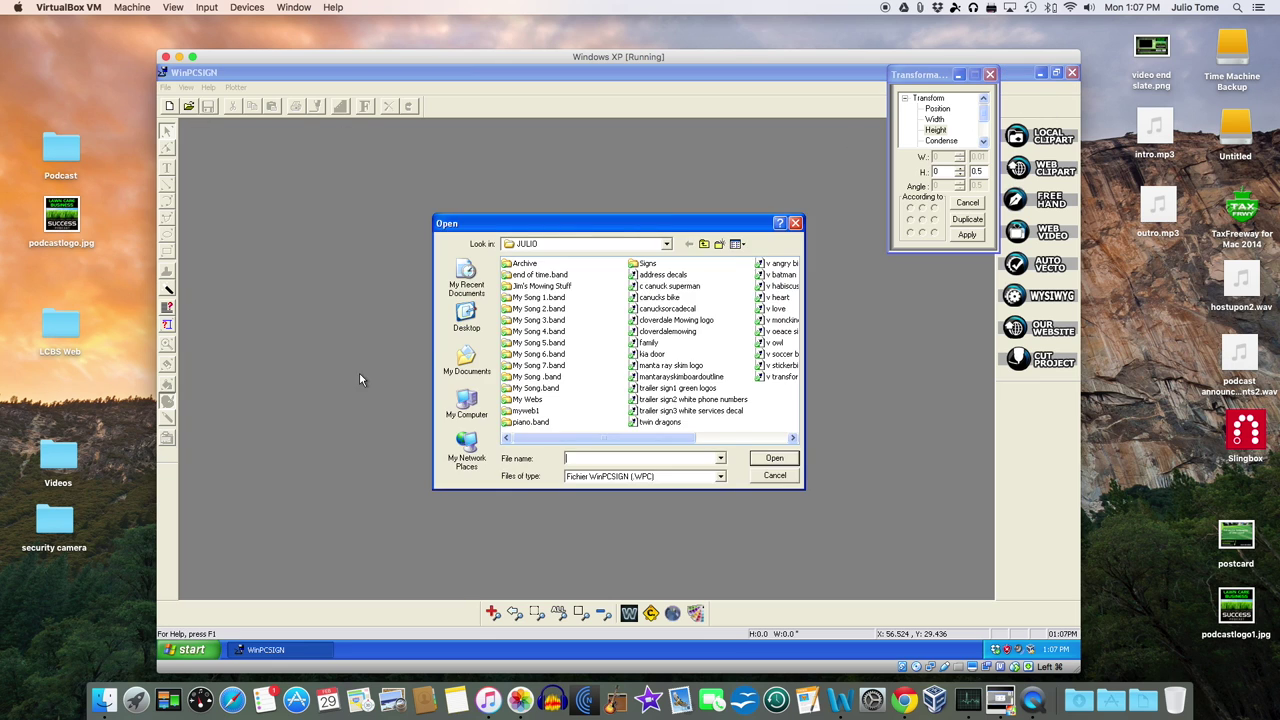
click(680, 388)
click(773, 459)
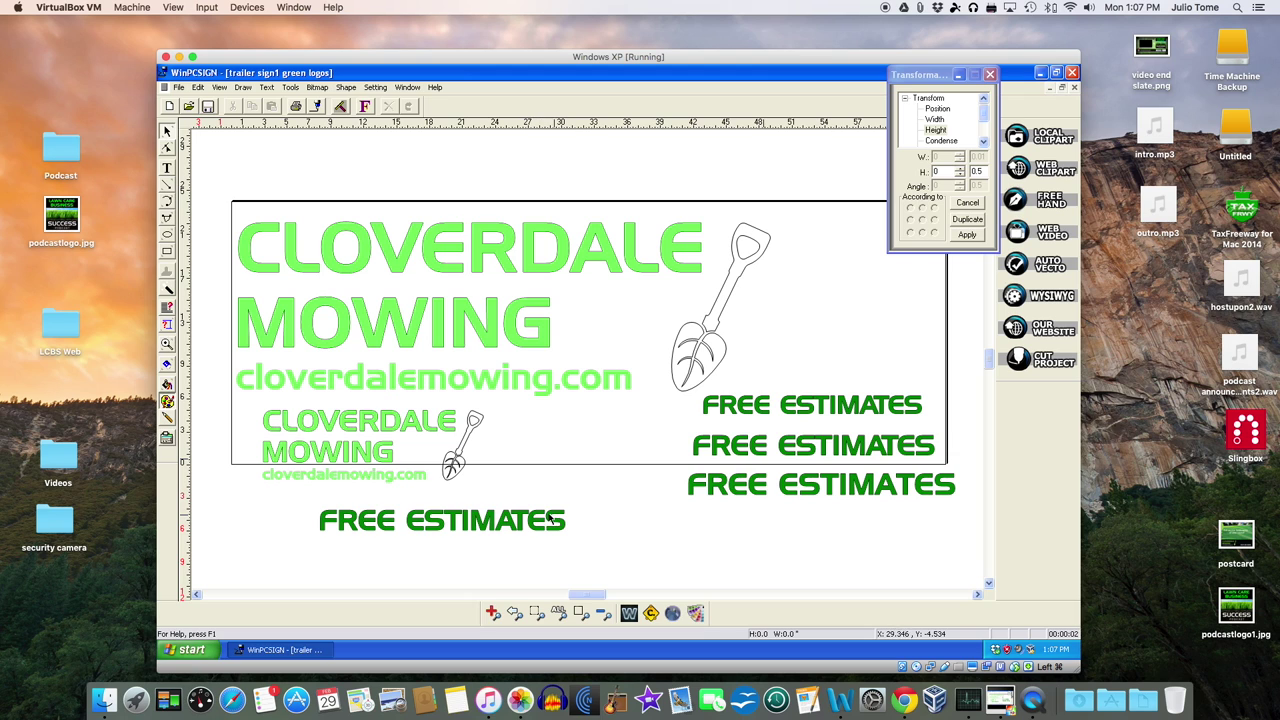
drag(307, 498, 587, 544)
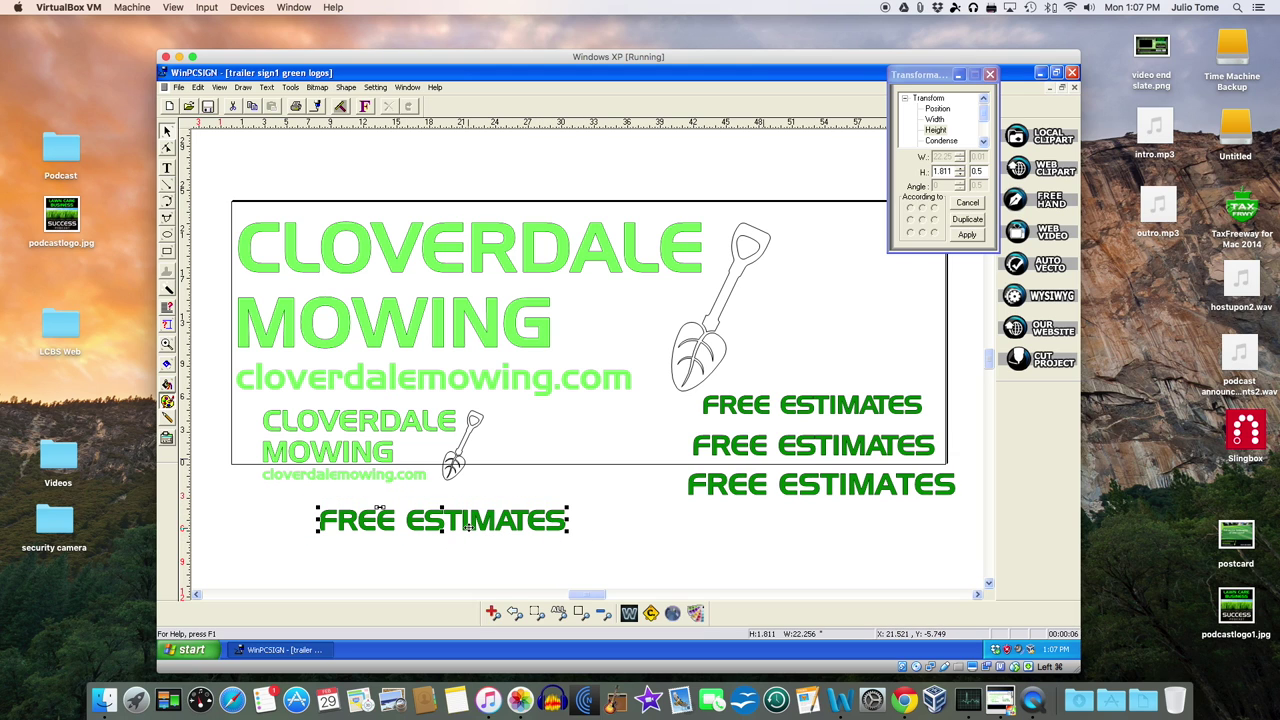
click(179, 88)
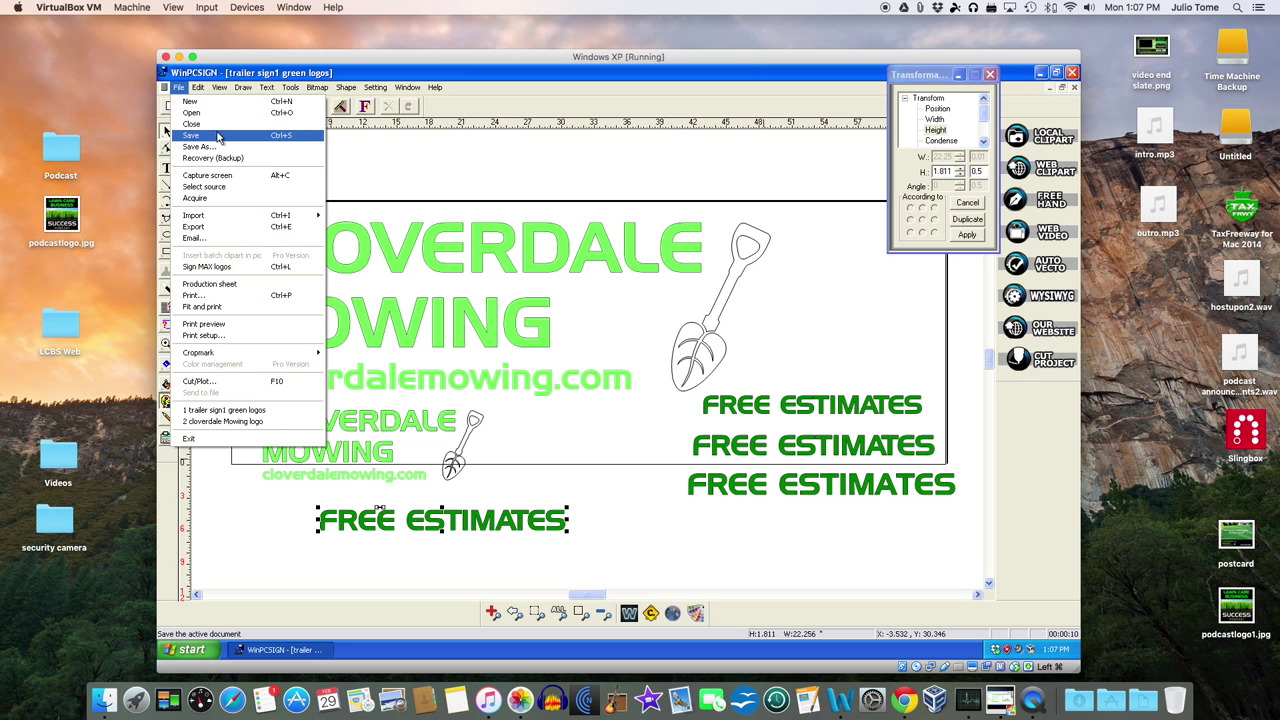
mouse_move(198, 88)
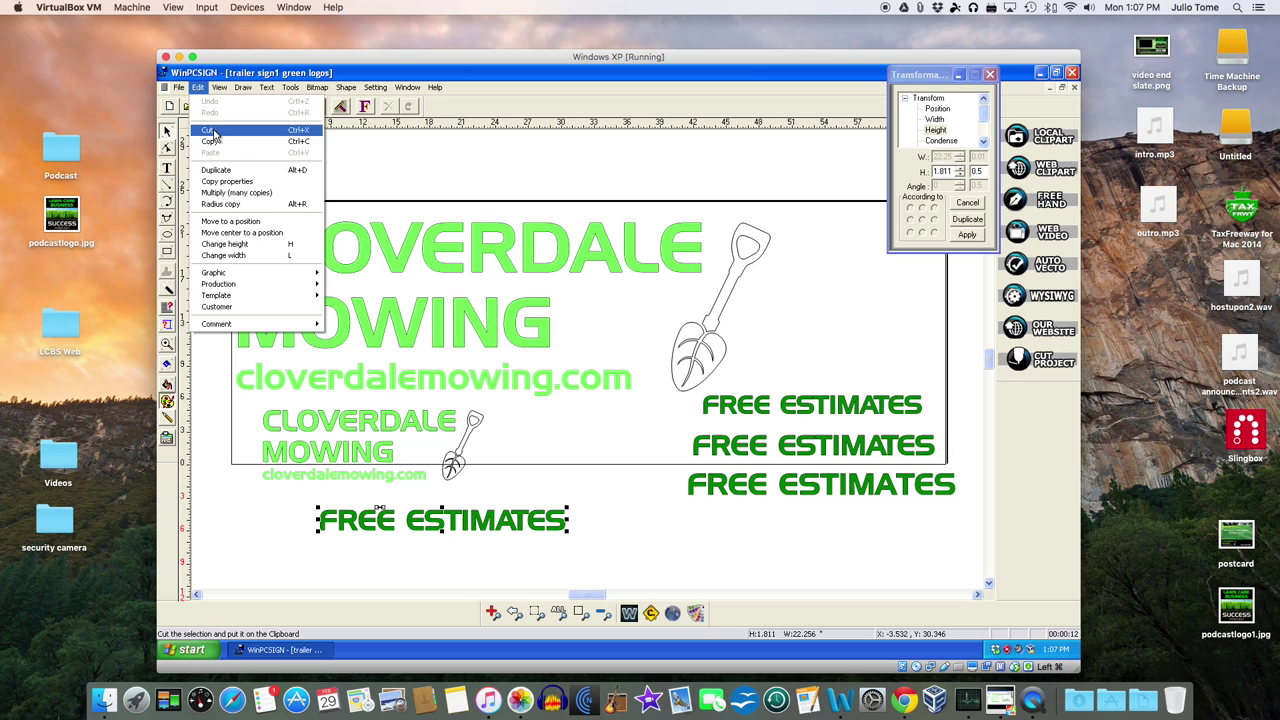
click(224, 143)
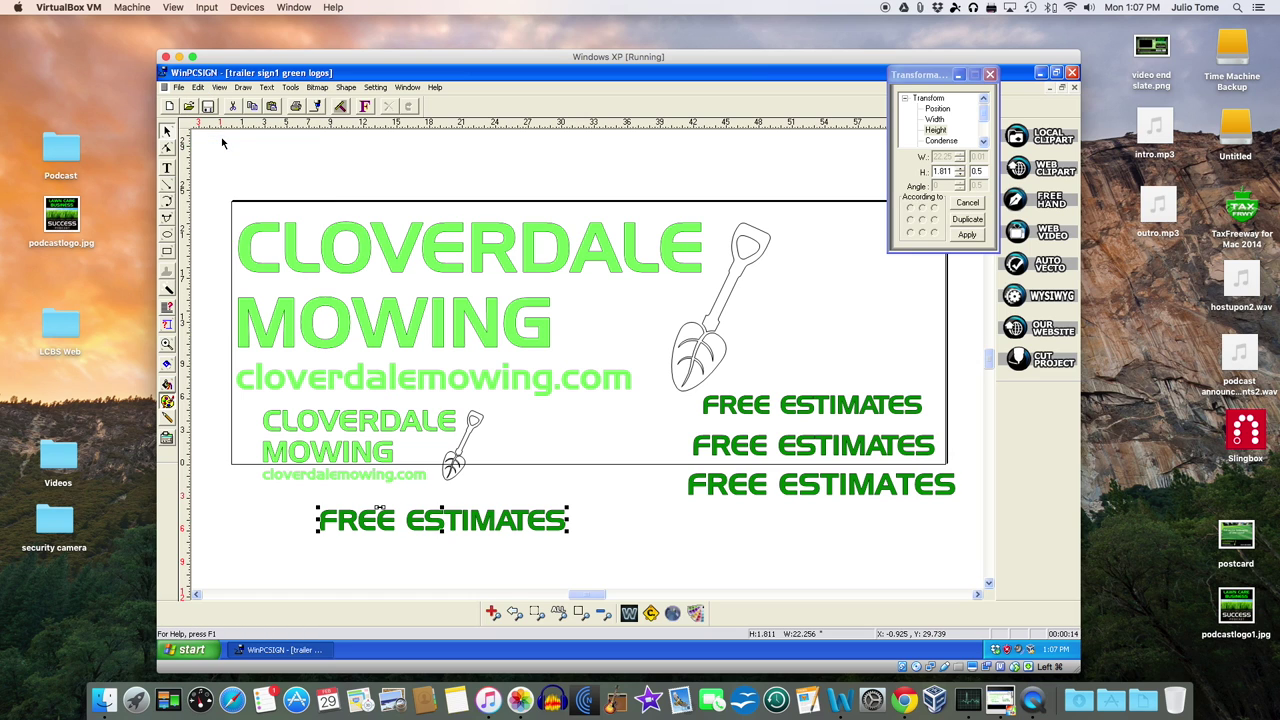
Step: Close the logo file, then paste the copied FREE ESTIMATES text into a new document and place it just inside the page's lower edge
click(1075, 89)
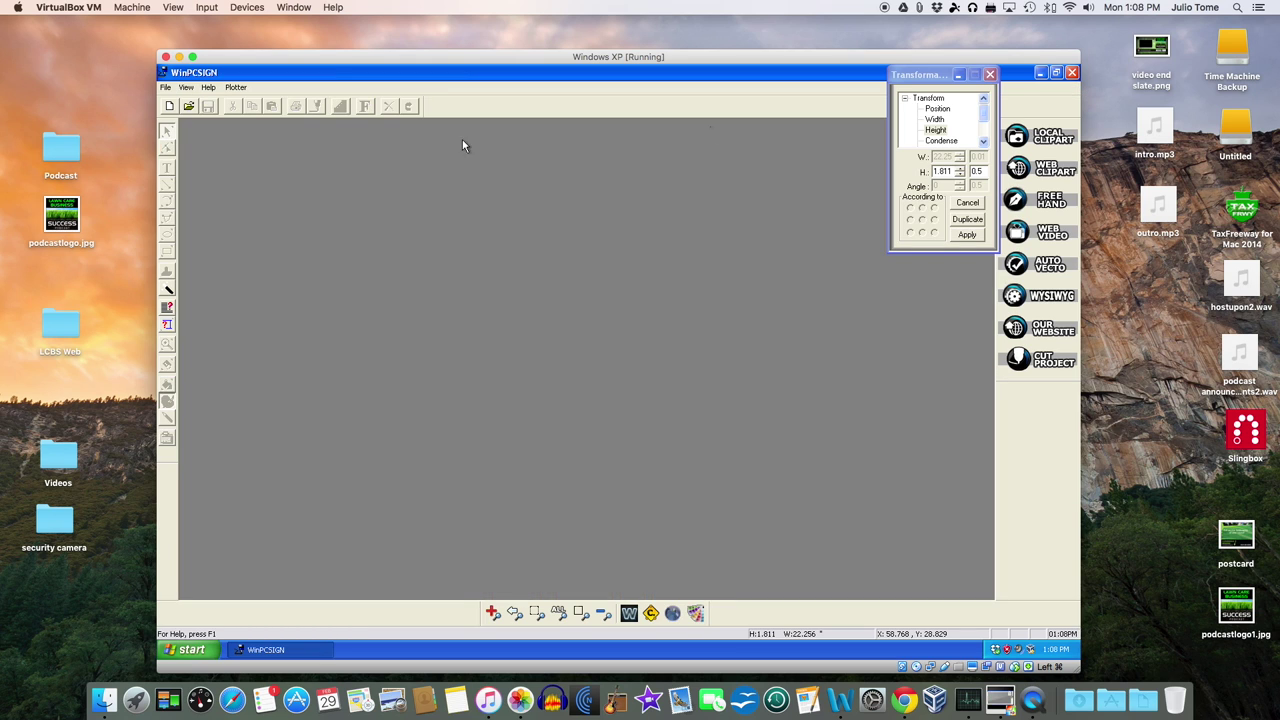
click(170, 107)
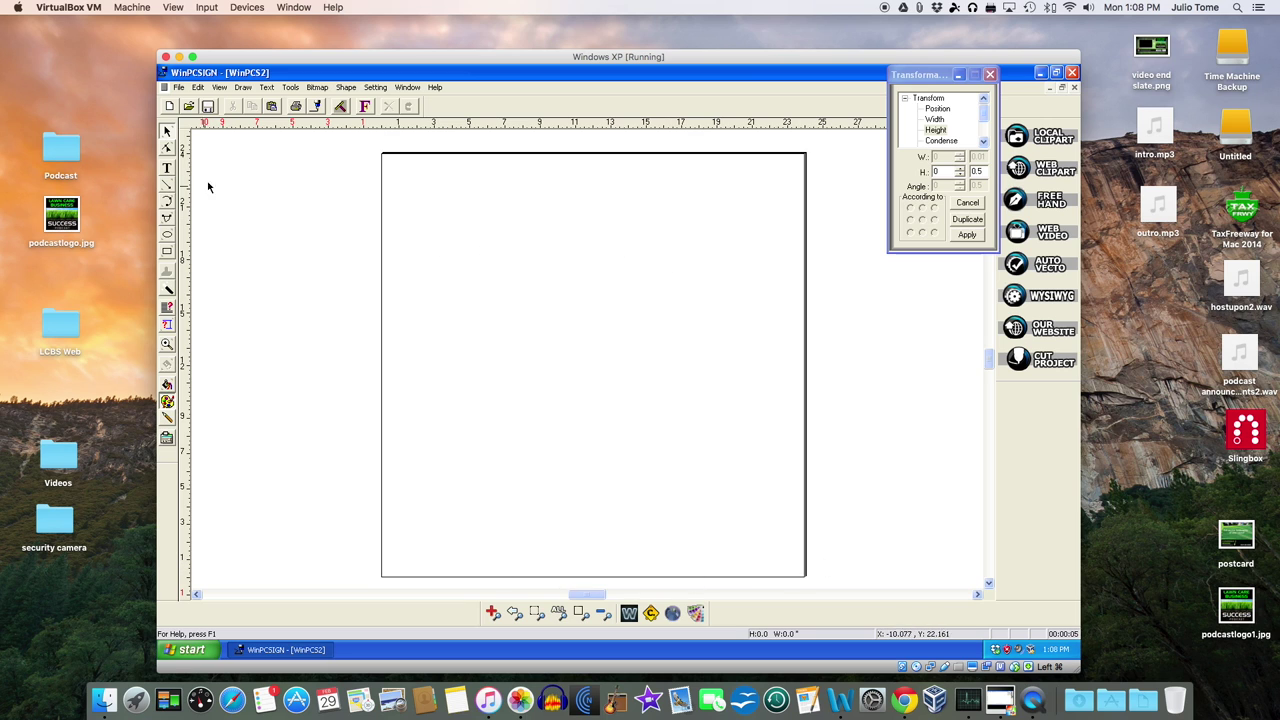
click(198, 88)
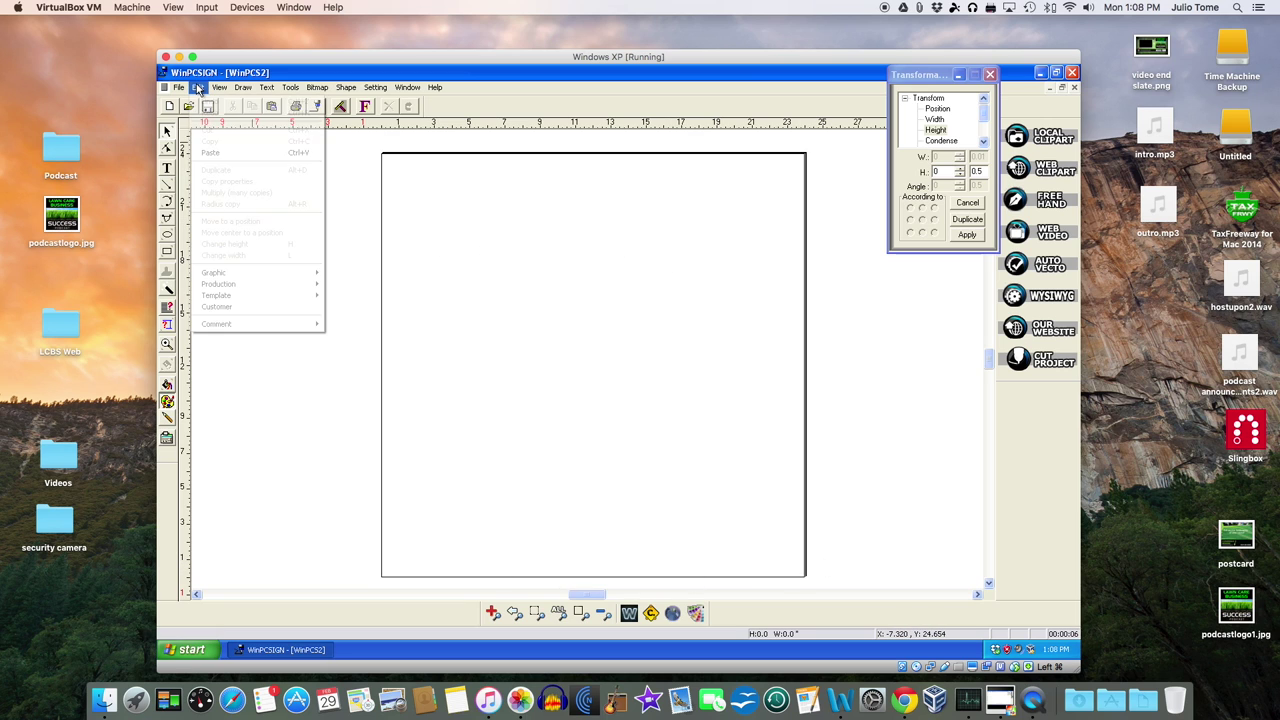
click(233, 152)
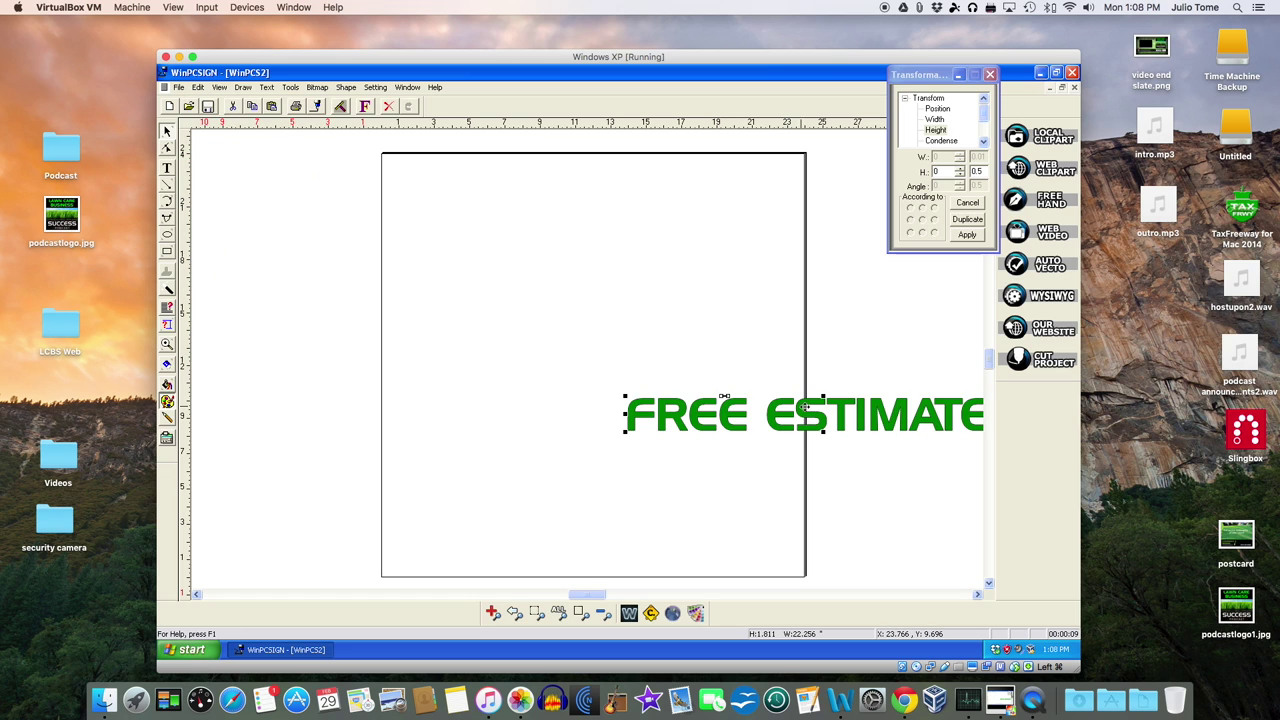
drag(822, 412, 594, 549)
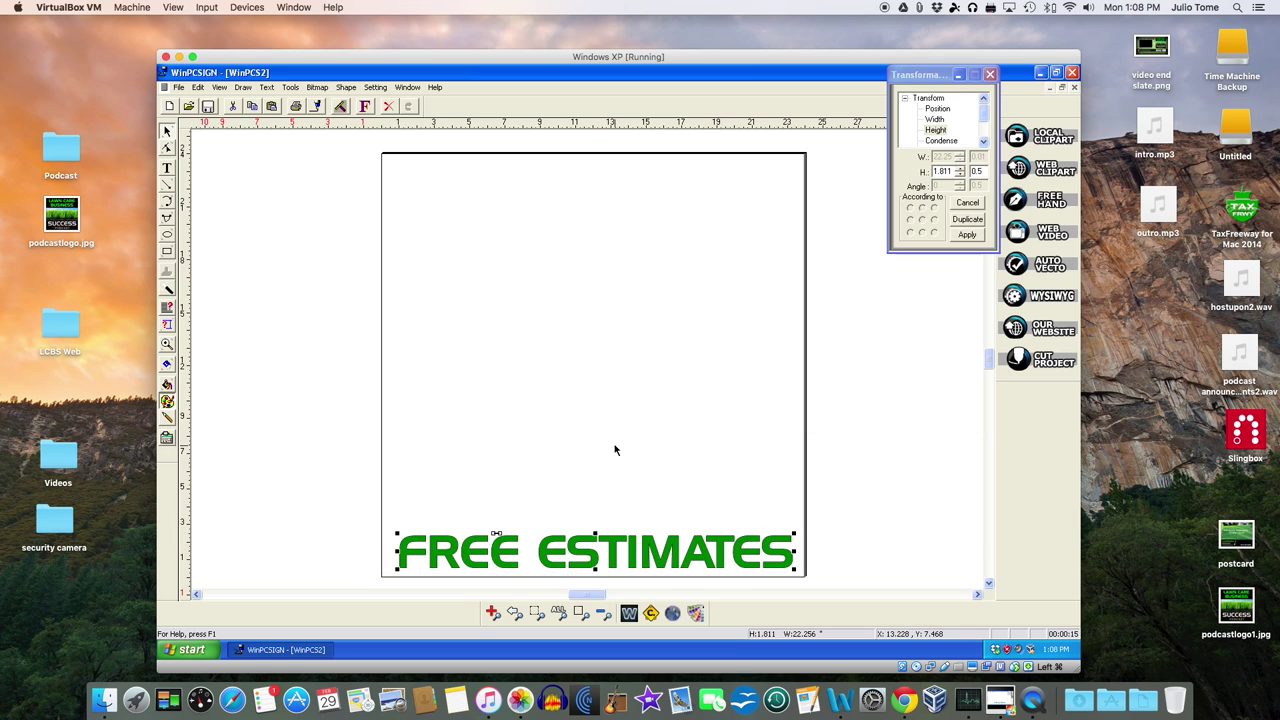
drag(614, 553, 614, 552)
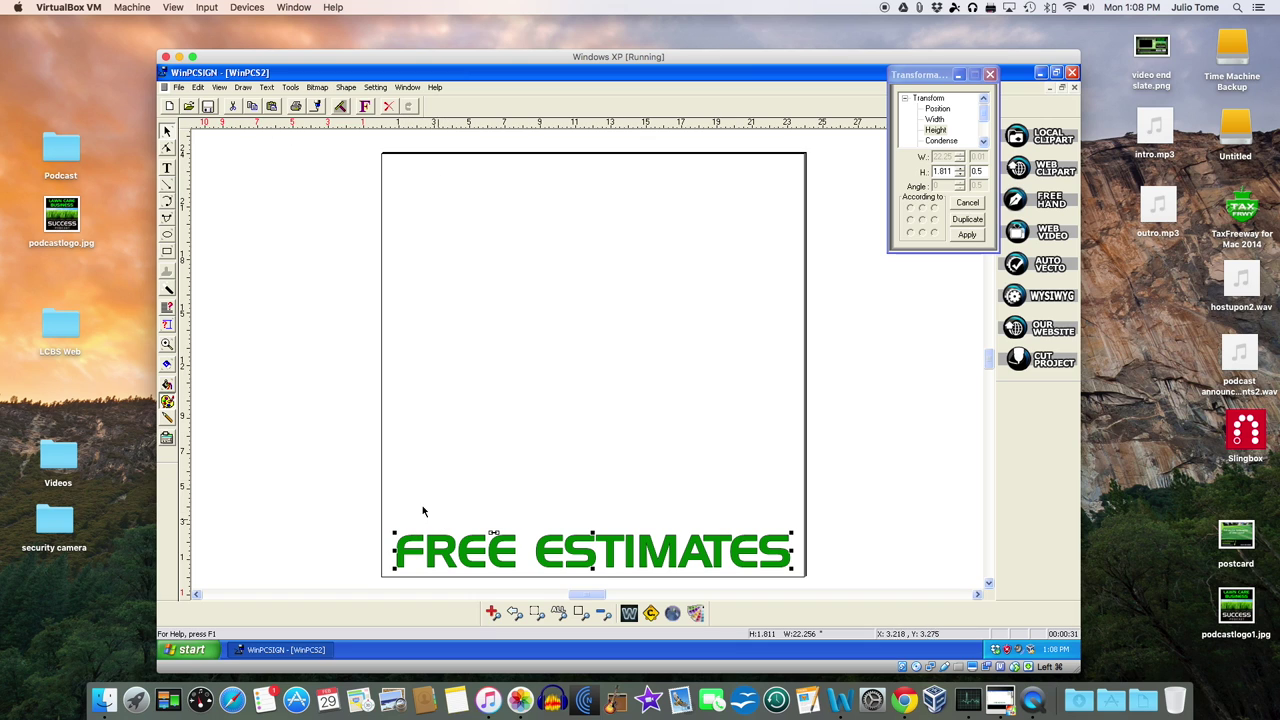
Step: Multiply the FREE ESTIMATES text with one copy in the angular copy direction, rotated so the copy reads vertically
click(198, 87)
click(225, 193)
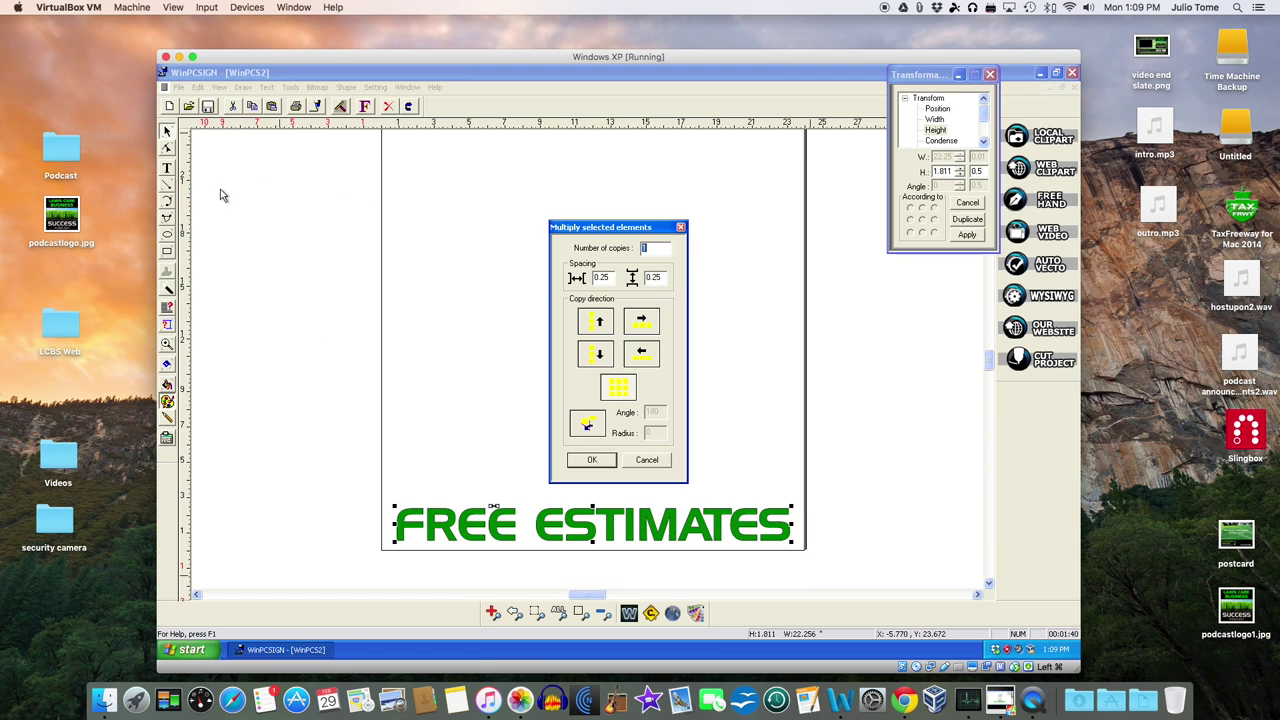
click(644, 325)
click(594, 425)
drag(663, 412, 641, 412)
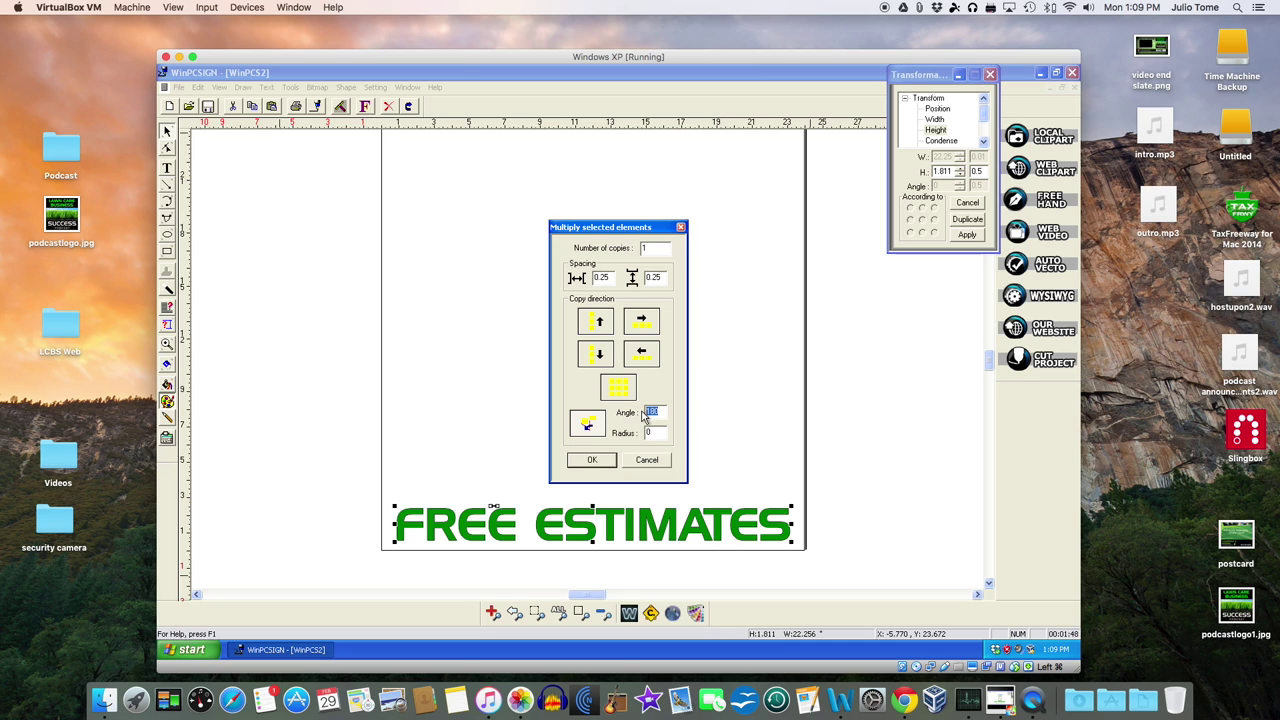
click(592, 460)
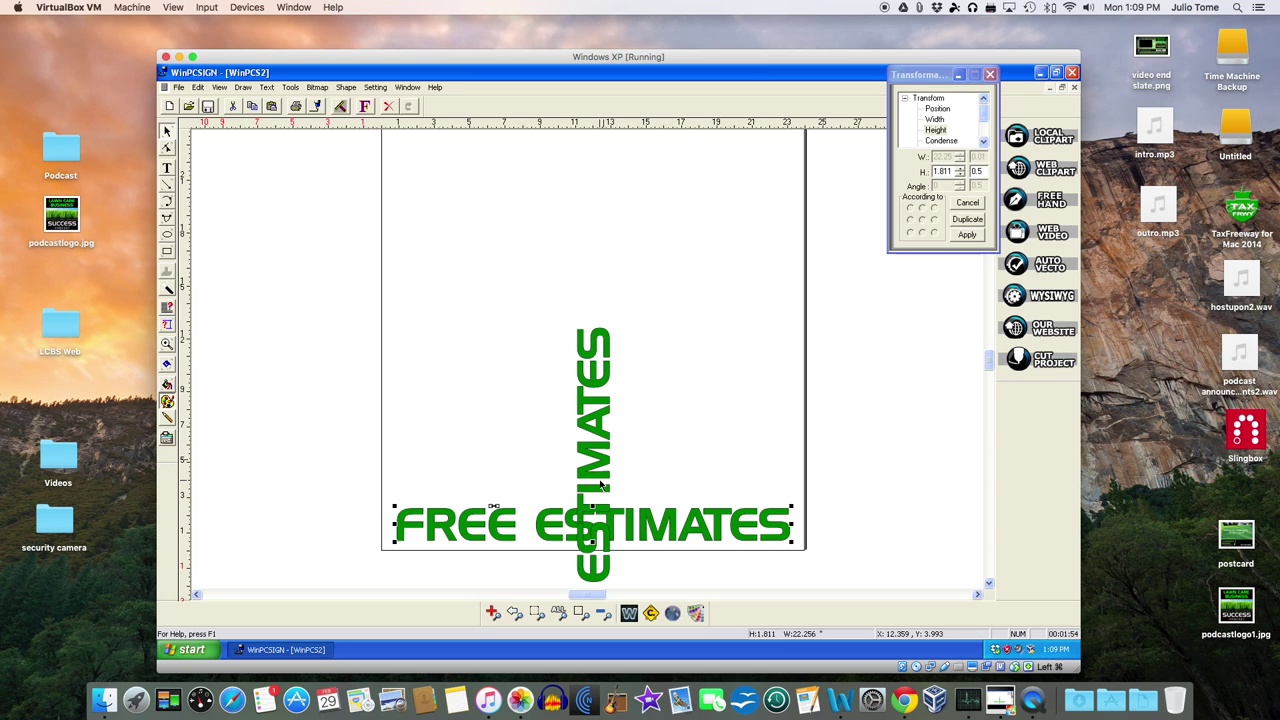
Step: Move the vertical FREE ESTIMATES copy off the page to its left and delete all letters of the horizontal original
drag(540, 297, 634, 554)
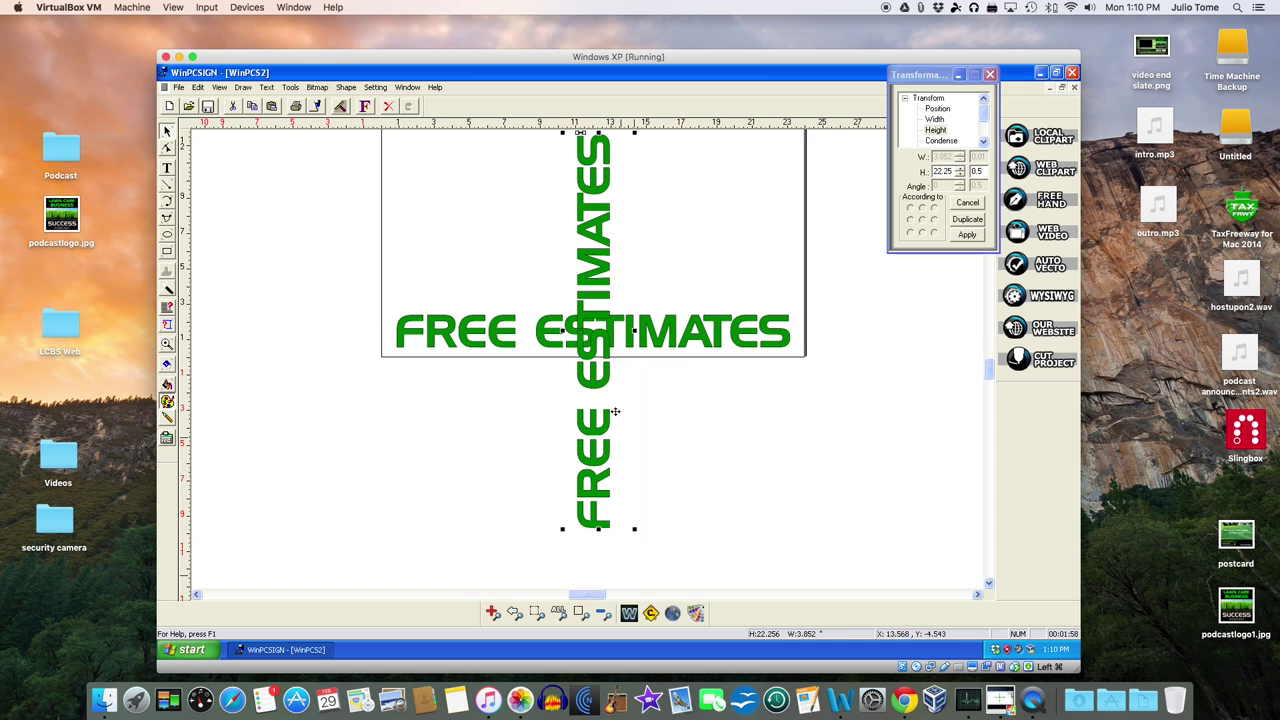
drag(578, 338, 320, 318)
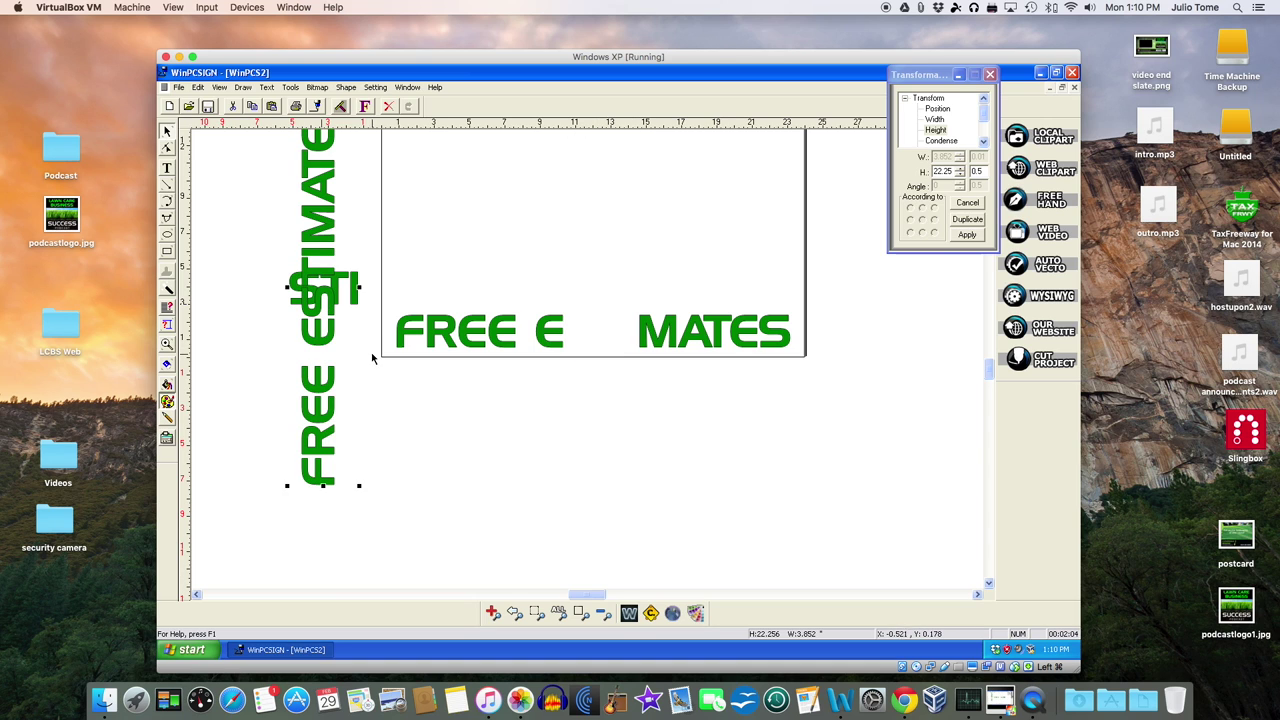
click(366, 272)
drag(382, 284, 372, 314)
key(Delete)
drag(387, 300, 805, 363)
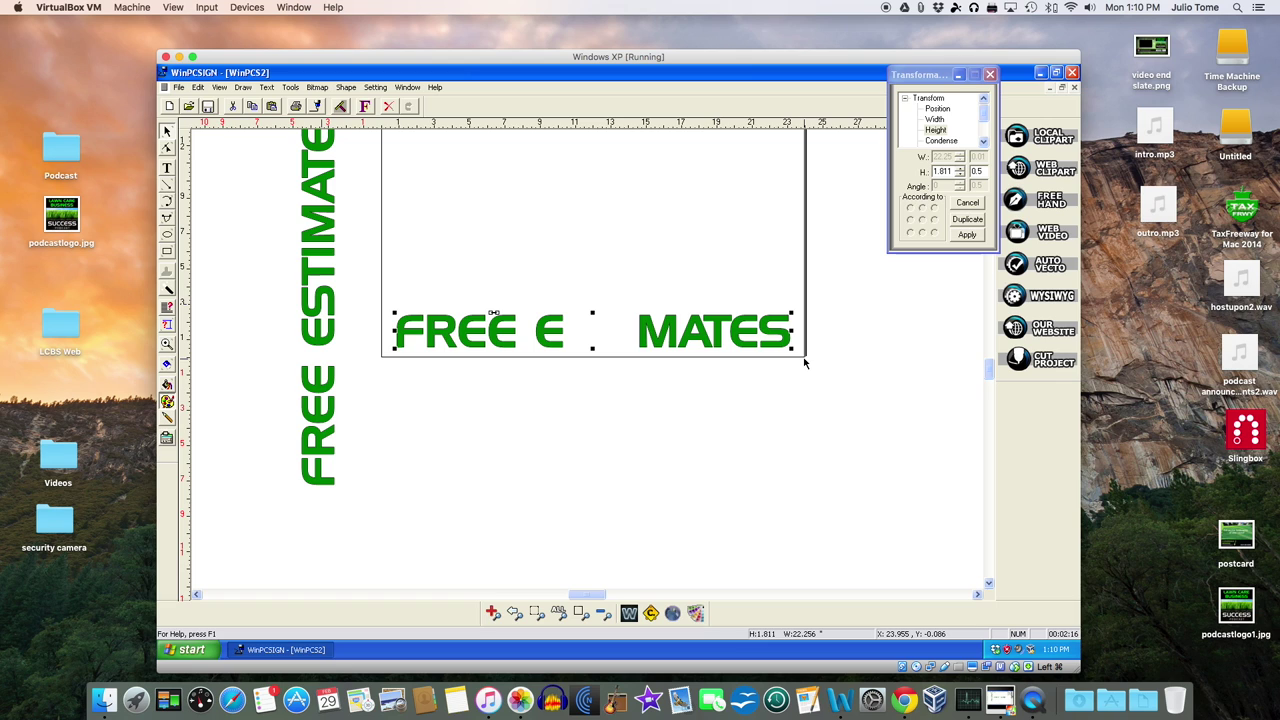
key(Delete)
Step: Move the vertical FREE ESTIMATES text onto the page, just inside its left edge and above the lower border
scroll(676, 441, up, 1)
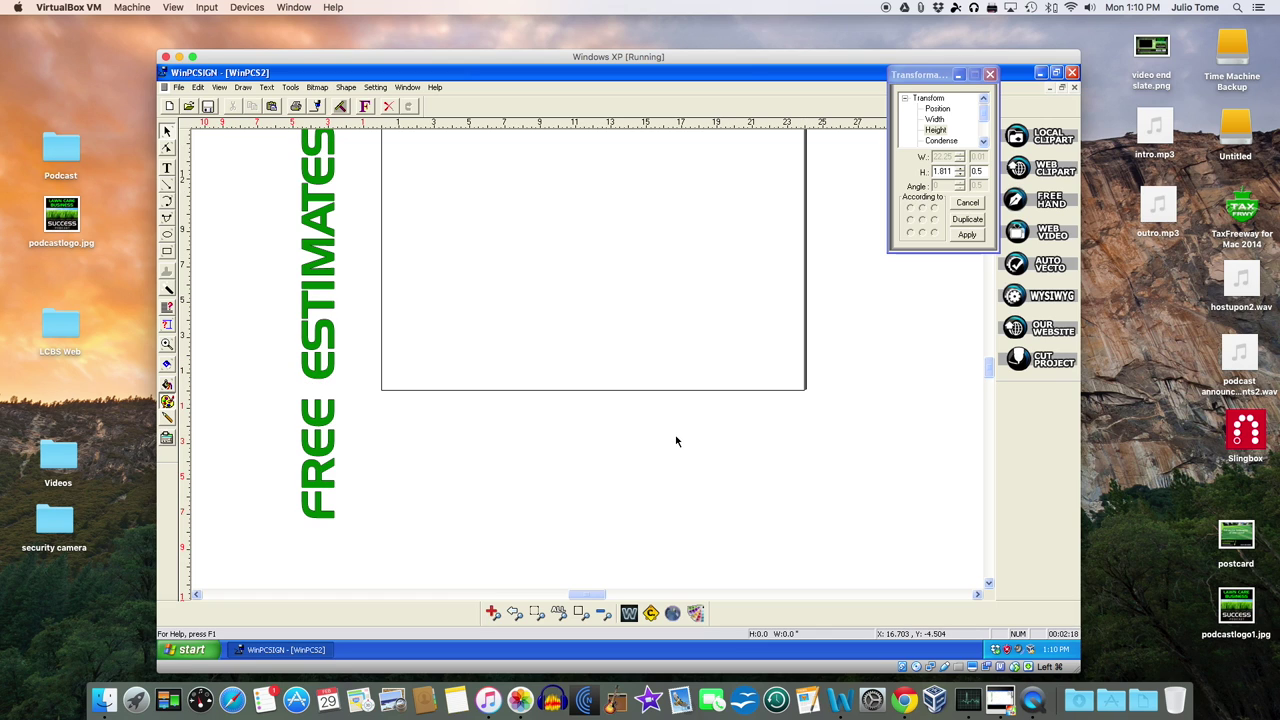
scroll(676, 441, up, 1)
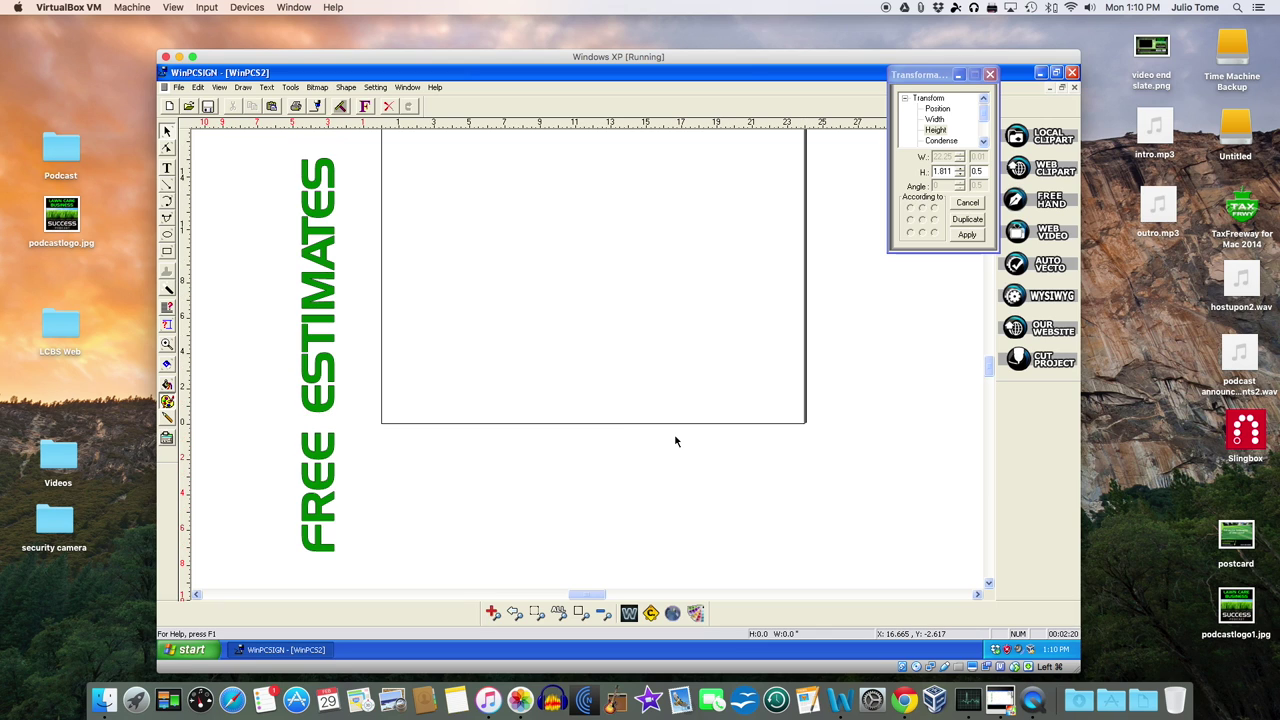
drag(352, 175, 355, 575)
drag(328, 383, 404, 248)
click(552, 283)
scroll(551, 283, up, 1)
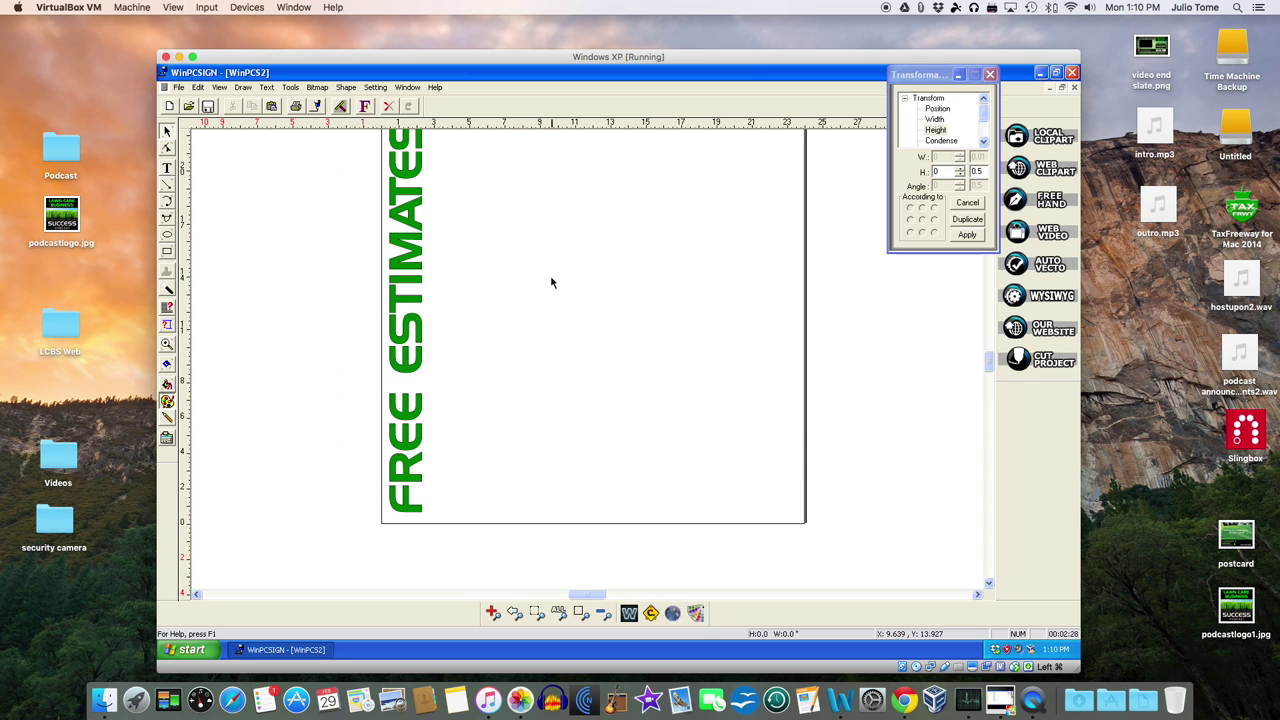
scroll(551, 283, up, 1)
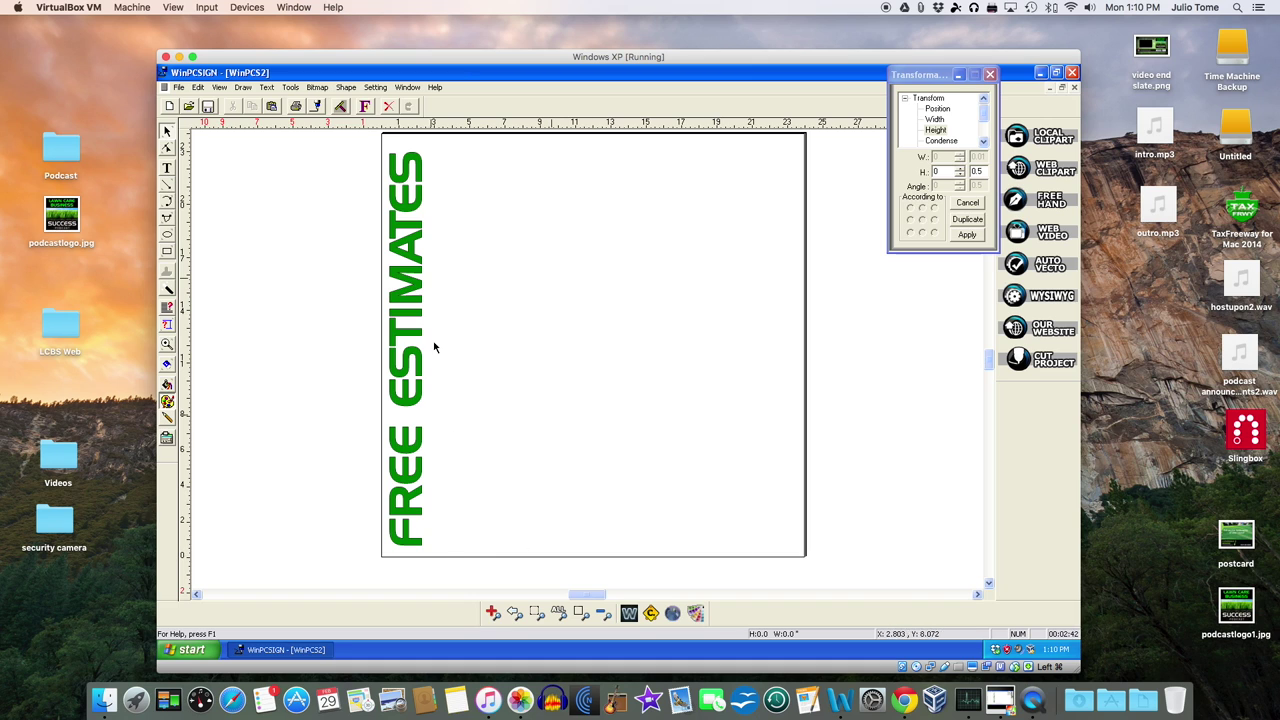
Step: Open the cutting control panel for the vertical text and enable Weeding
click(317, 108)
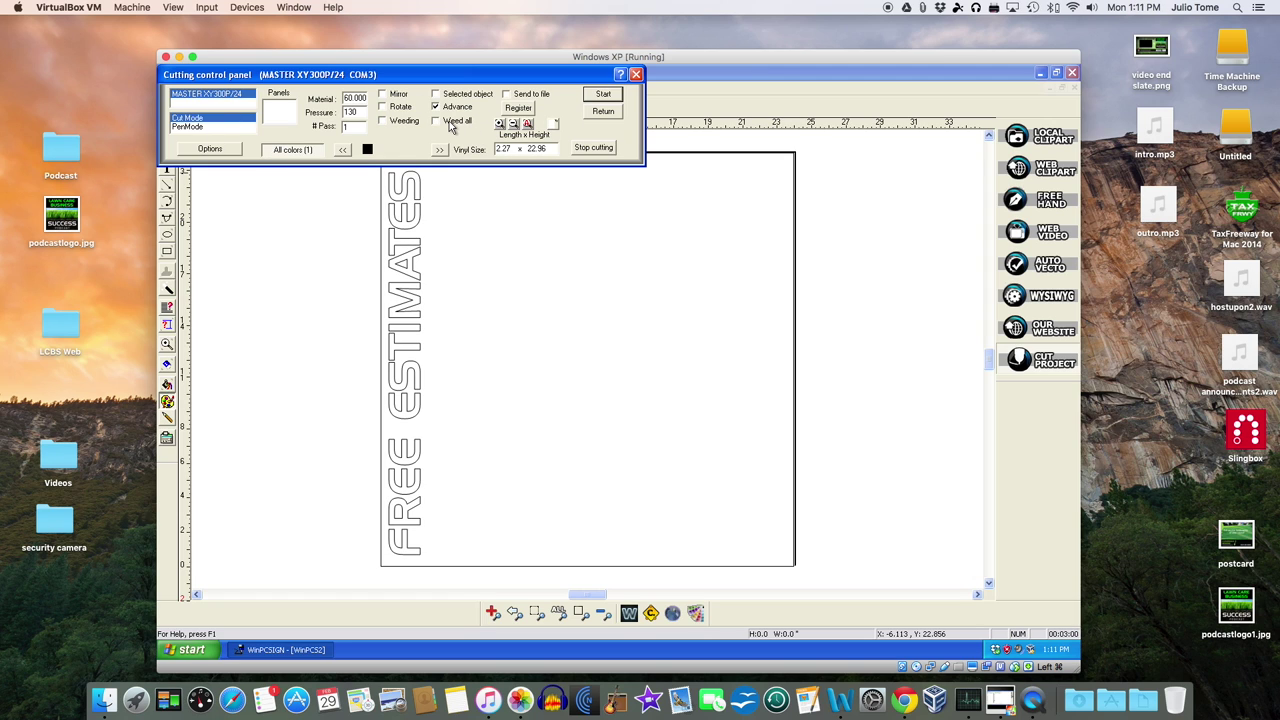
click(403, 121)
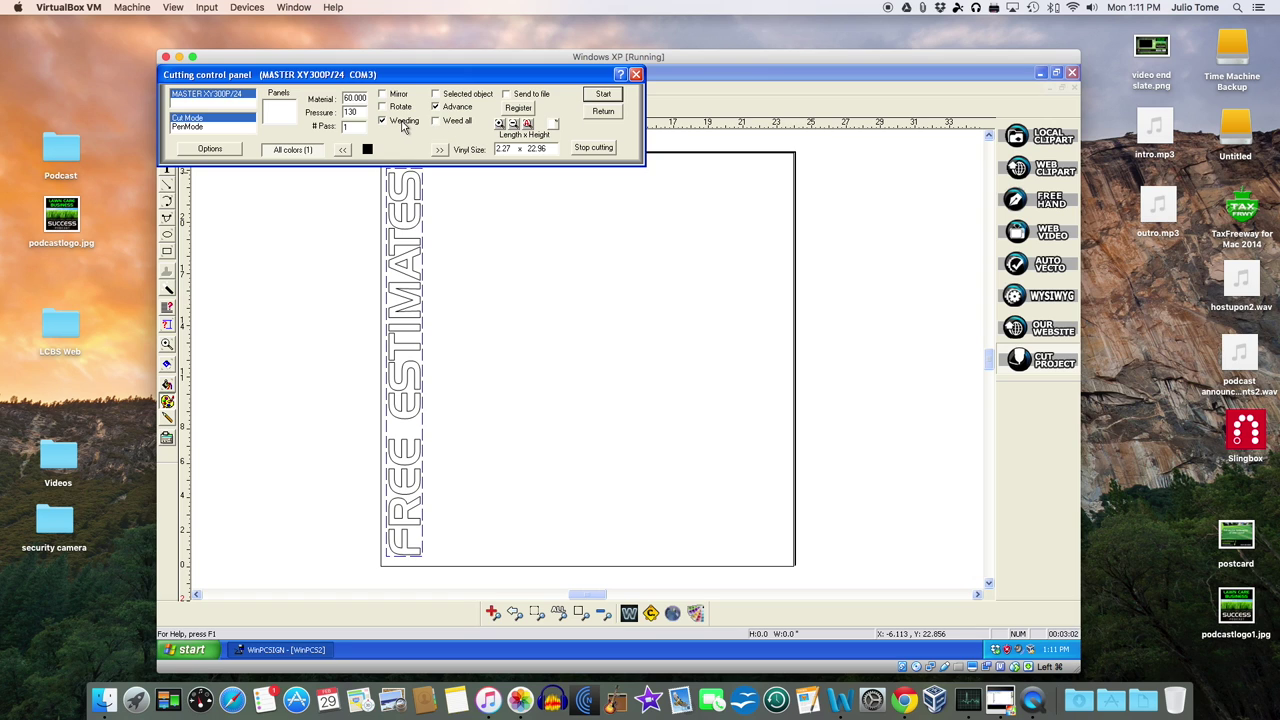